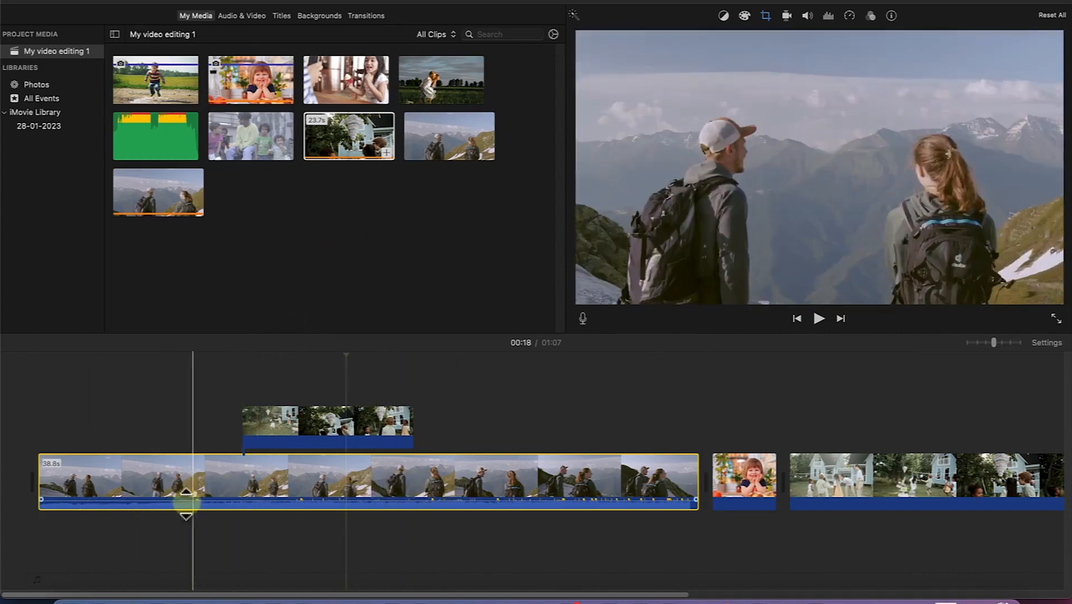
- Trim about 11 seconds off the start of the hiking clip and extend it back to its original start
click(82, 490)
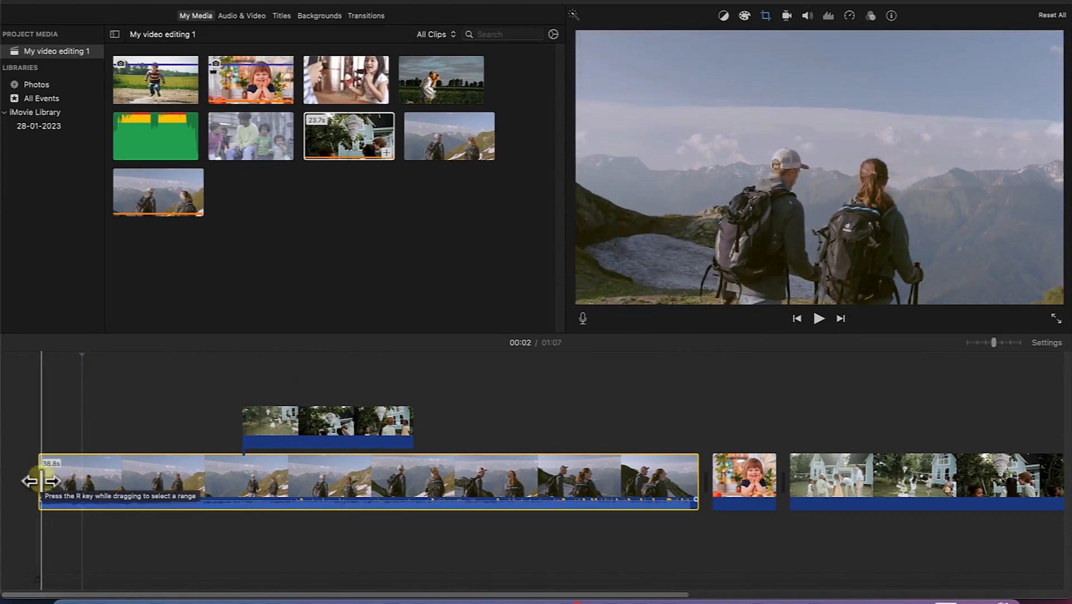
drag(40, 481, 230, 486)
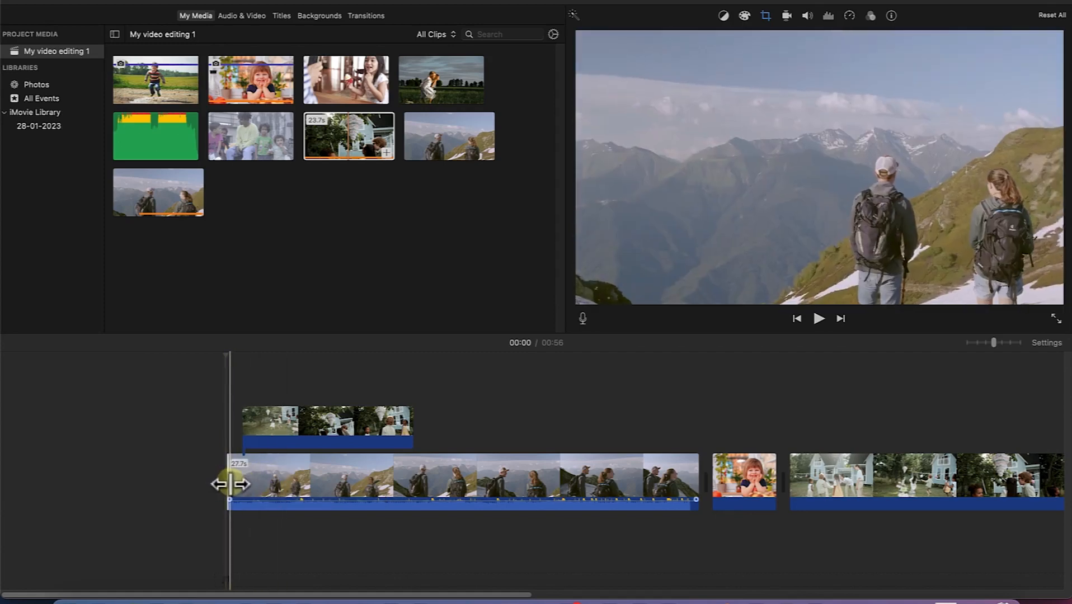
drag(227, 484, 17, 478)
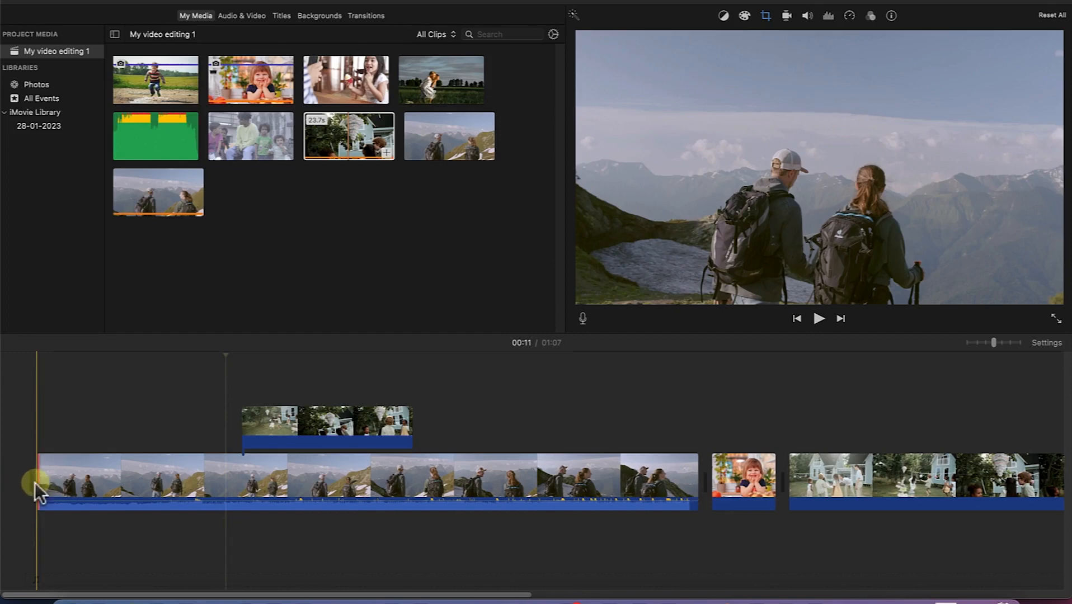
- Trim the hiking clip on the main track from both ends, cutting its start at 00:07 and shortening it to about 25.8 s
click(227, 488)
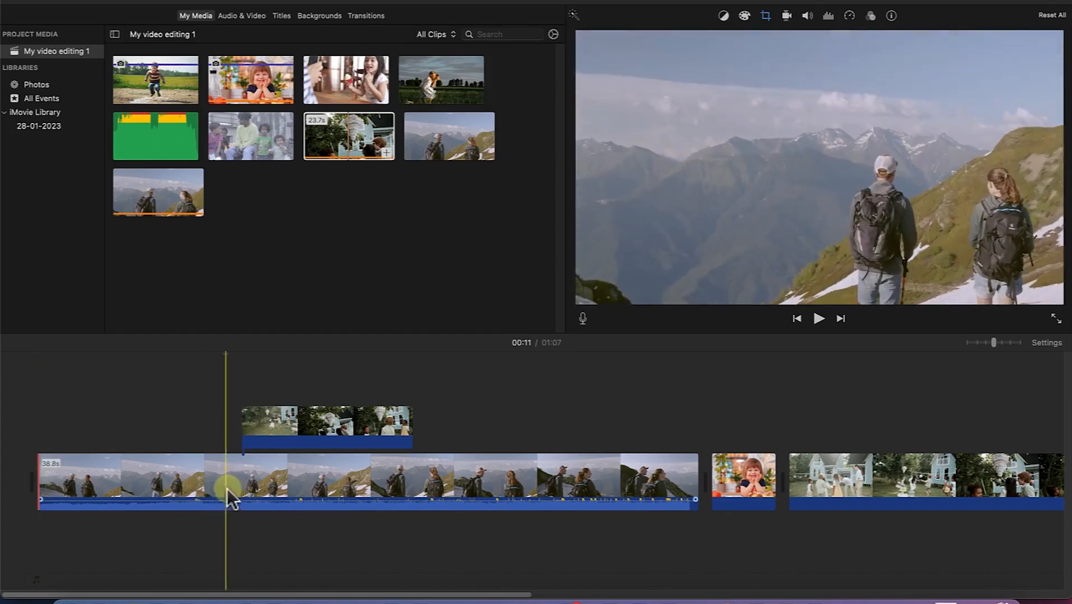
click(167, 487)
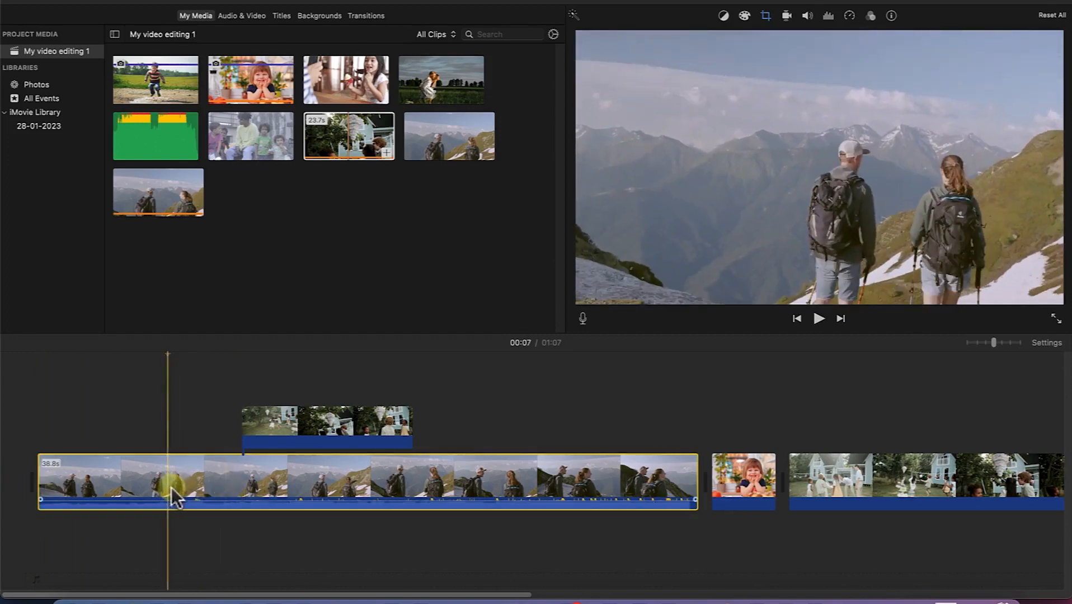
drag(38, 487, 165, 485)
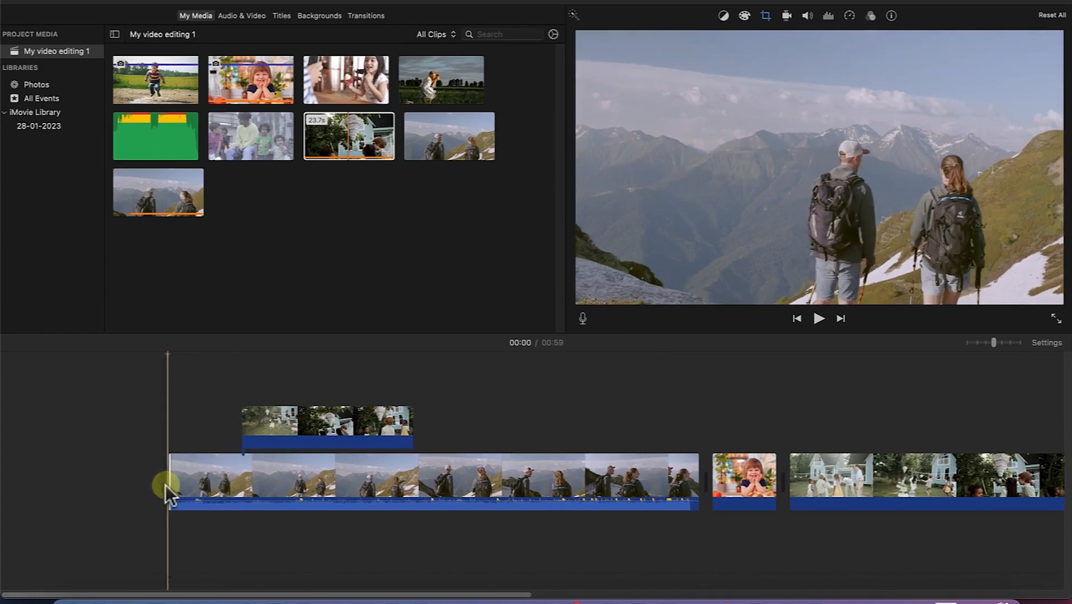
click(608, 456)
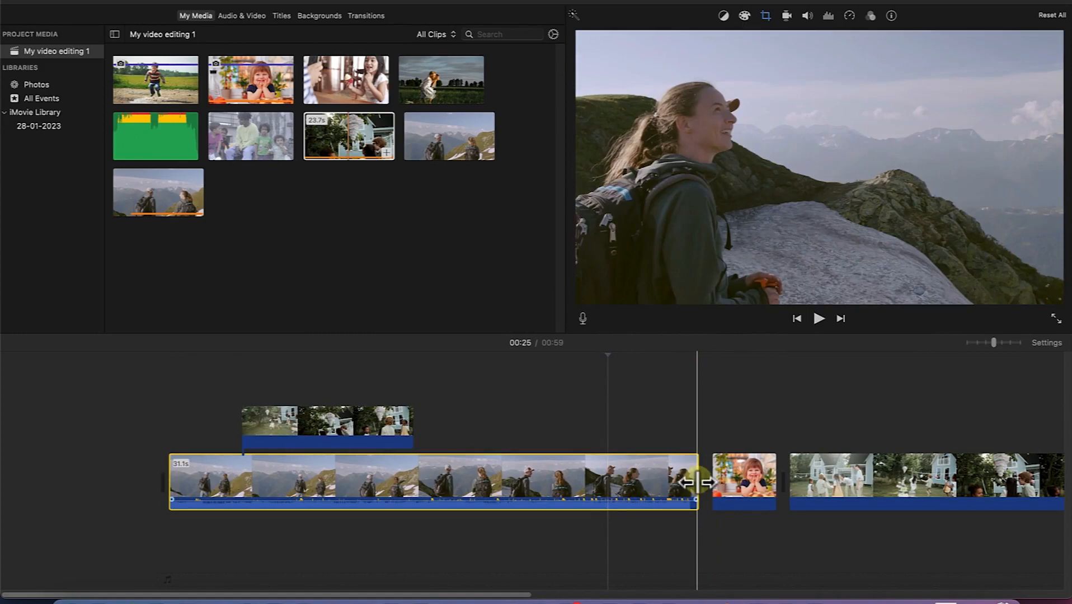
drag(696, 482, 607, 491)
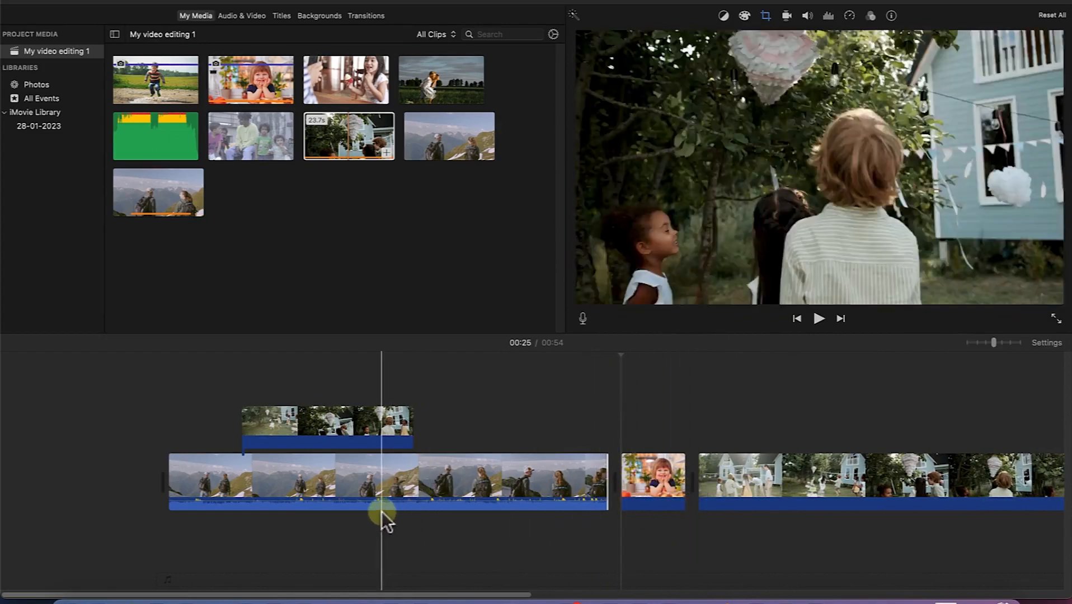
- Trim the overlay clip above the hiking clip from both ends to about 8.4 s
click(336, 417)
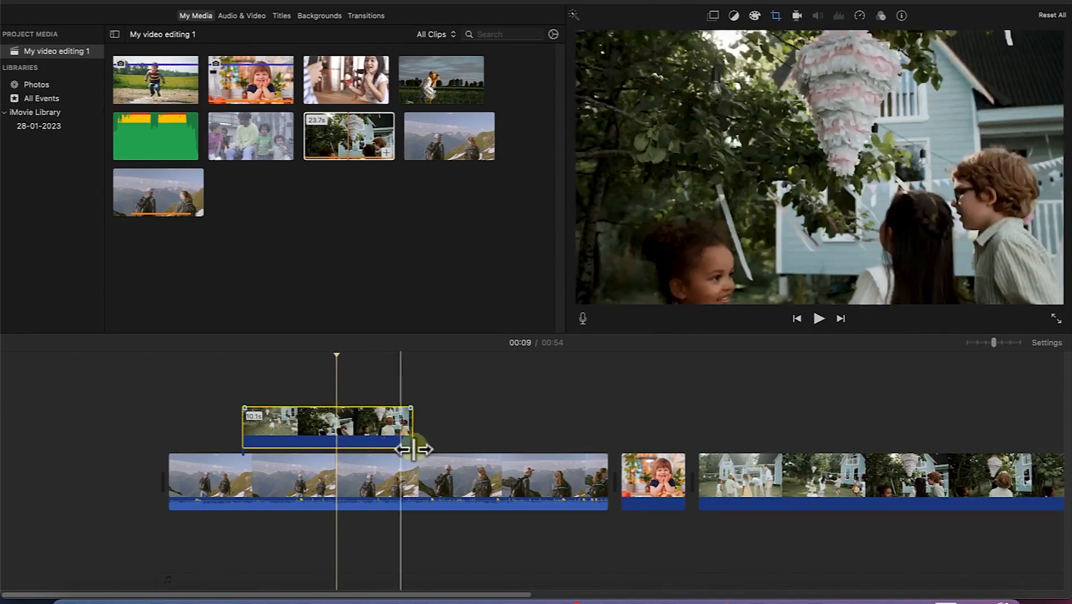
drag(411, 434, 400, 432)
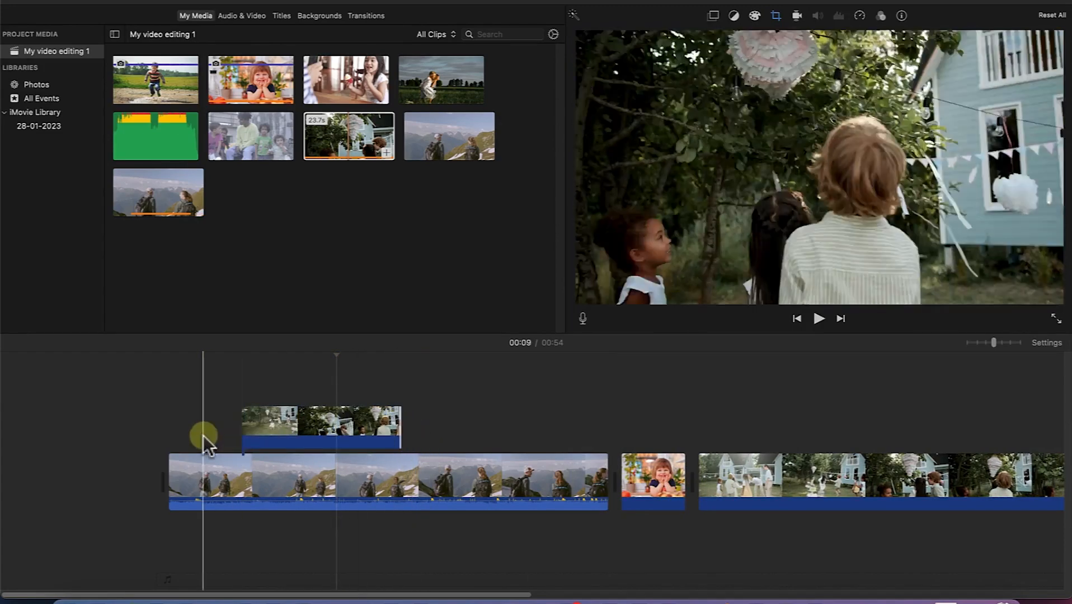
mouse_move(249, 428)
mouse_down()
mouse_move(240, 426)
mouse_move(259, 430)
mouse_up()
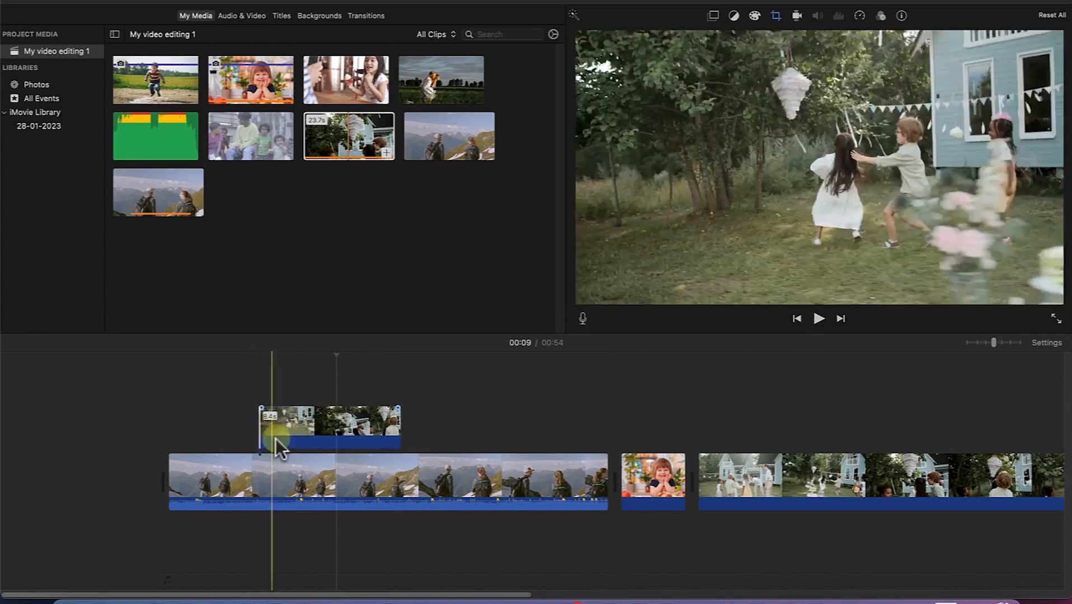
- Split the hiking clip on the main track at 00:15
click(395, 545)
click(394, 506)
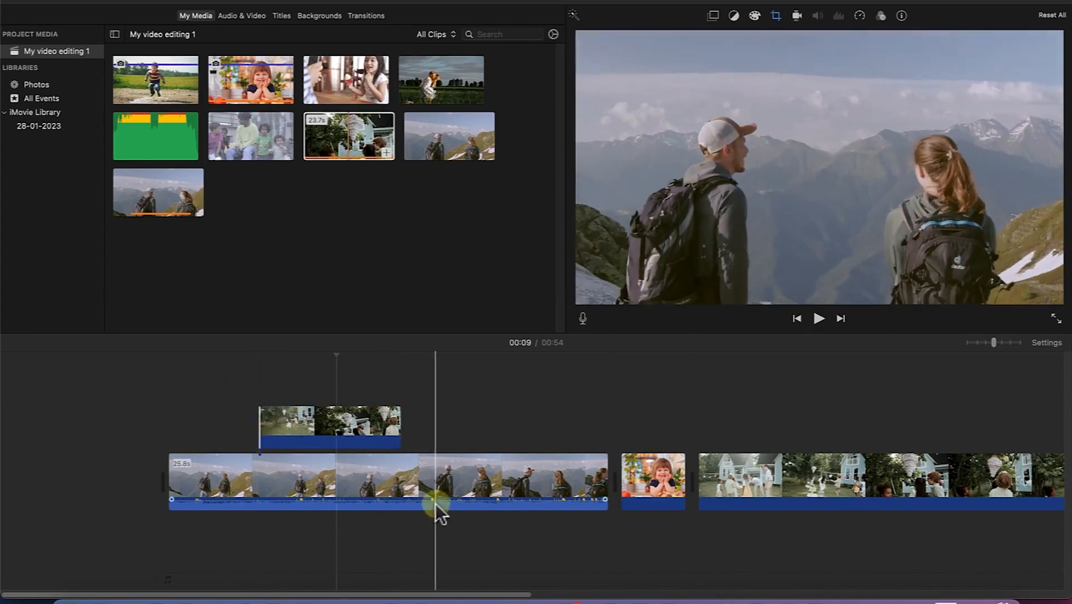
click(425, 495)
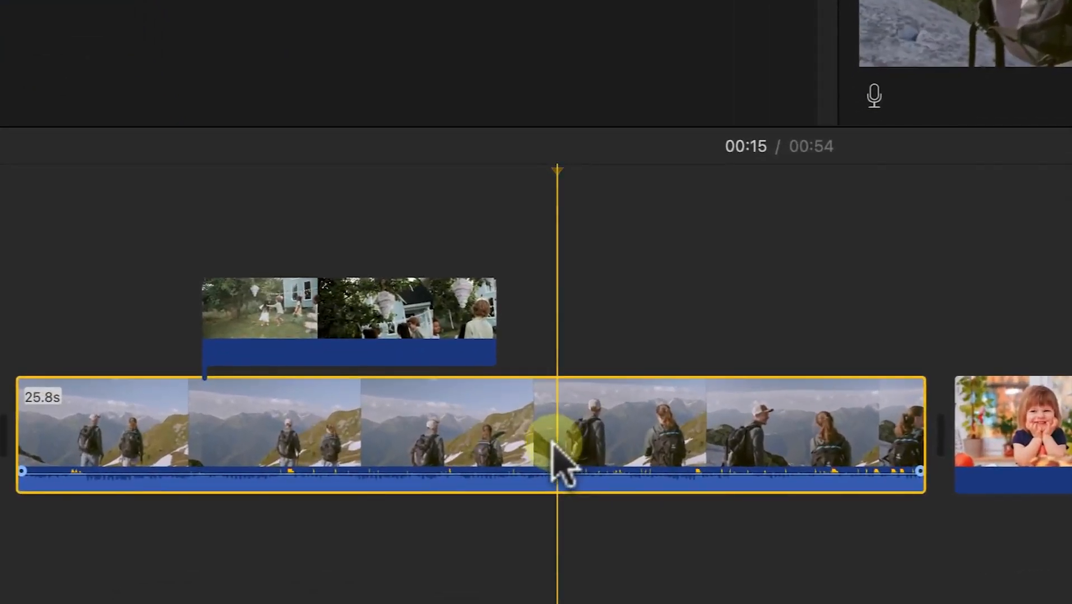
right_click(553, 444)
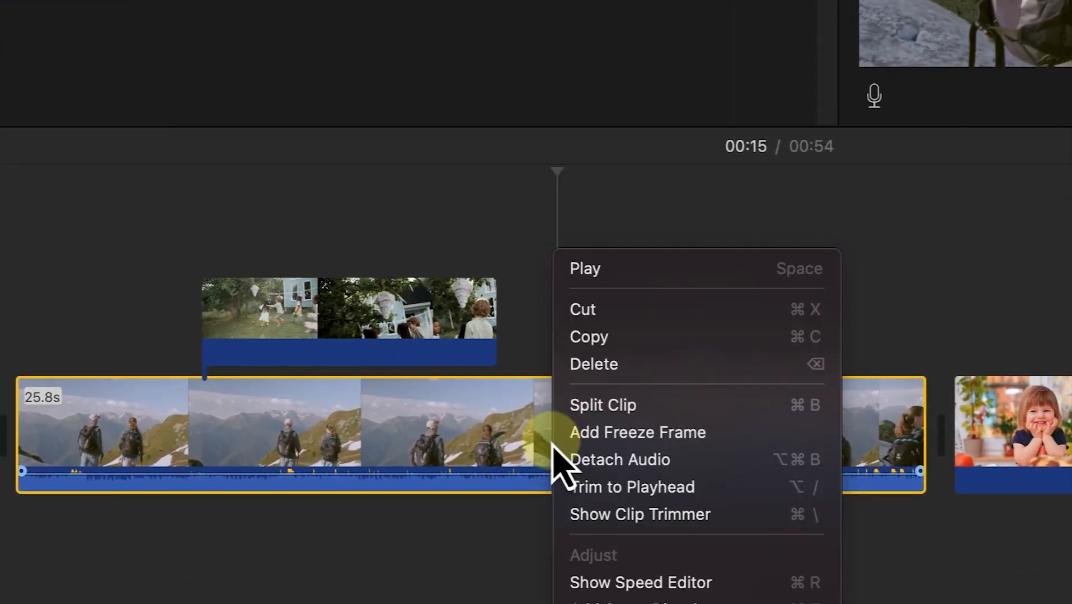
click(645, 413)
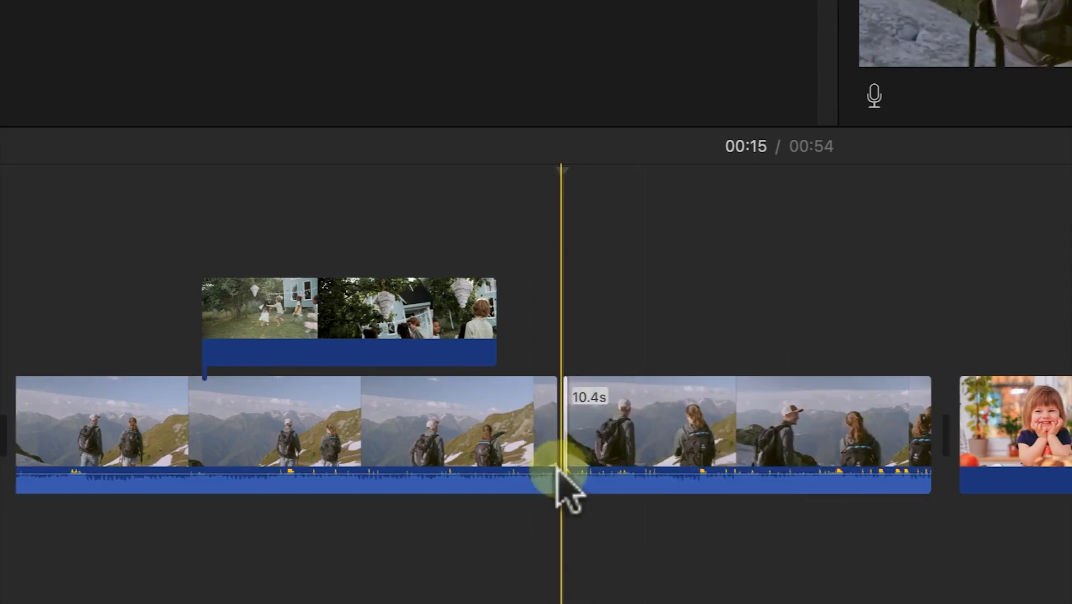
- Split the second hiking segment at 00:21 and trim the adjoining edges of the first two hiking segments
click(716, 450)
click(449, 456)
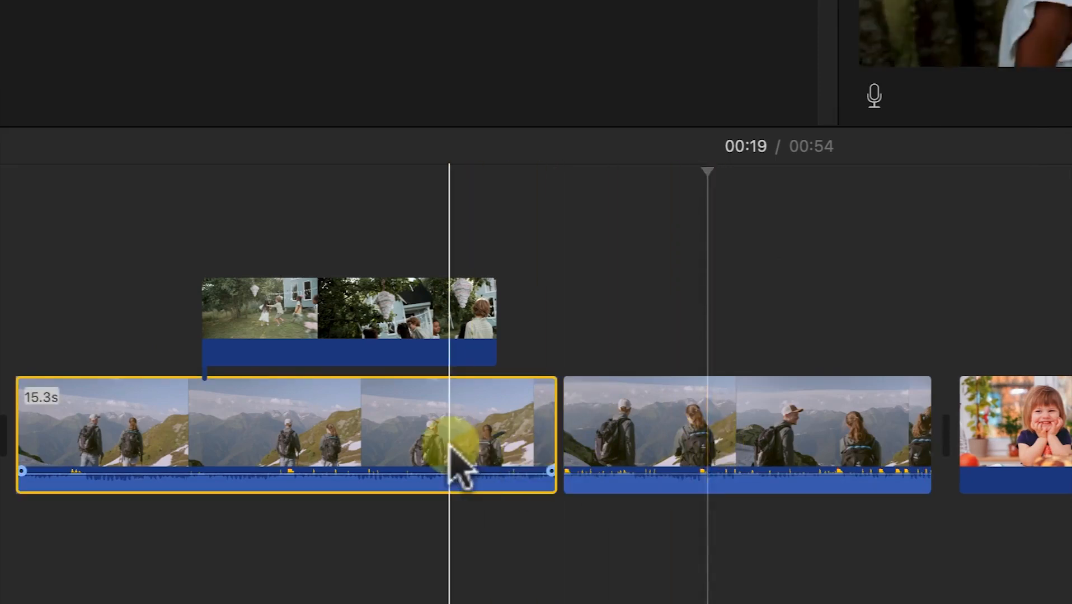
click(776, 442)
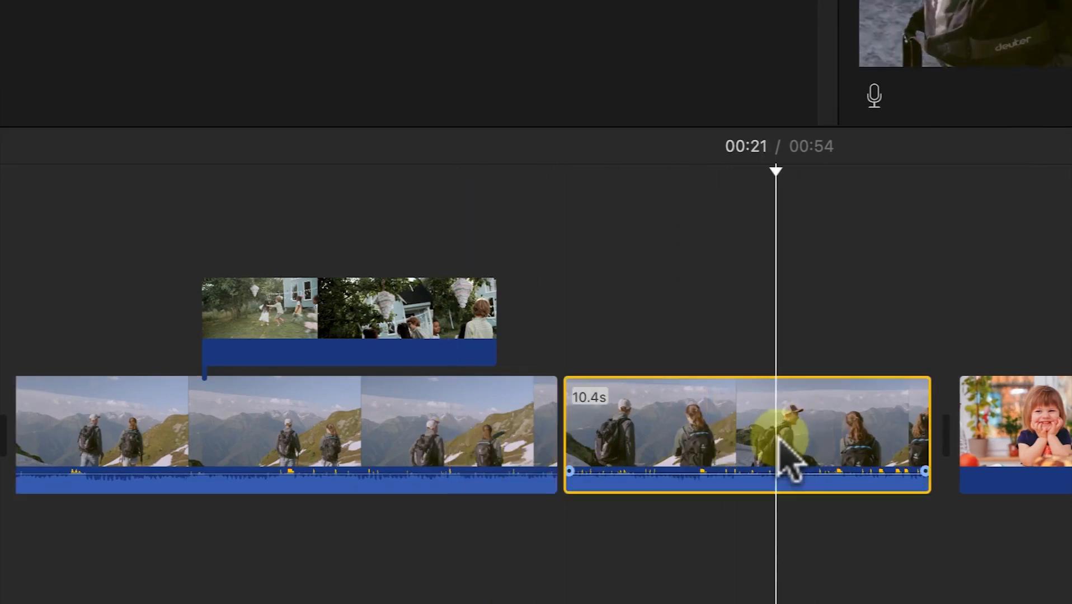
key(super+b)
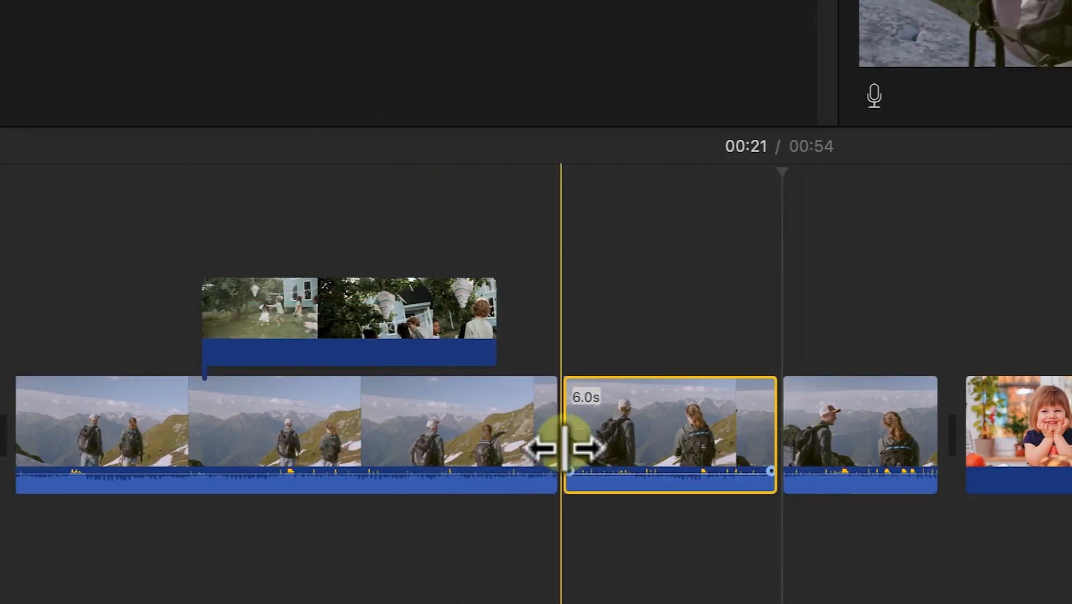
drag(564, 448, 475, 456)
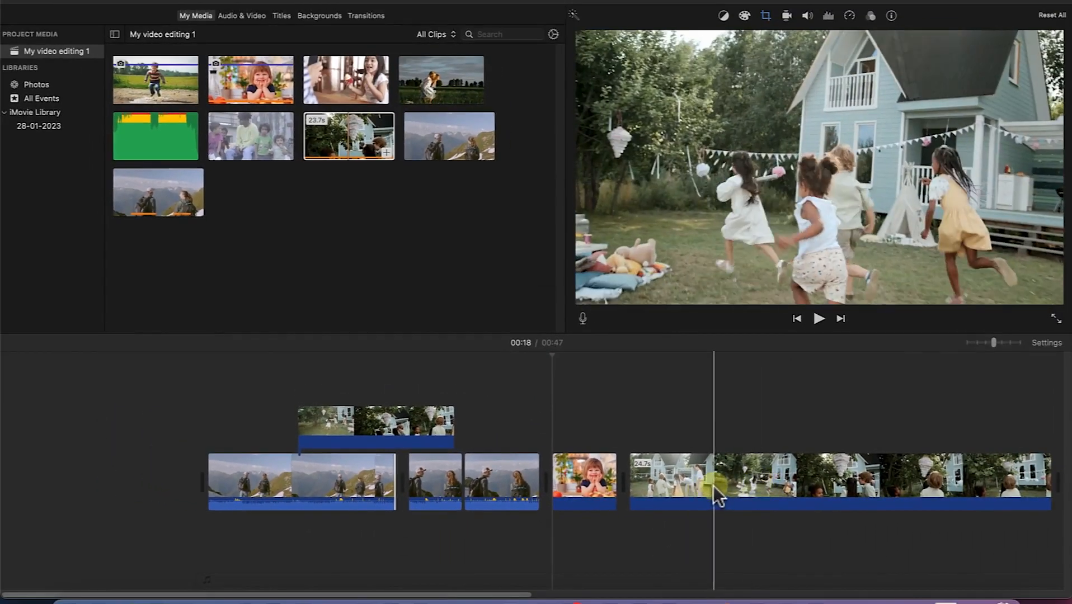
- Split the garden party clip on the main track at 00:27 and again at 00:32
click(711, 485)
key(super+b)
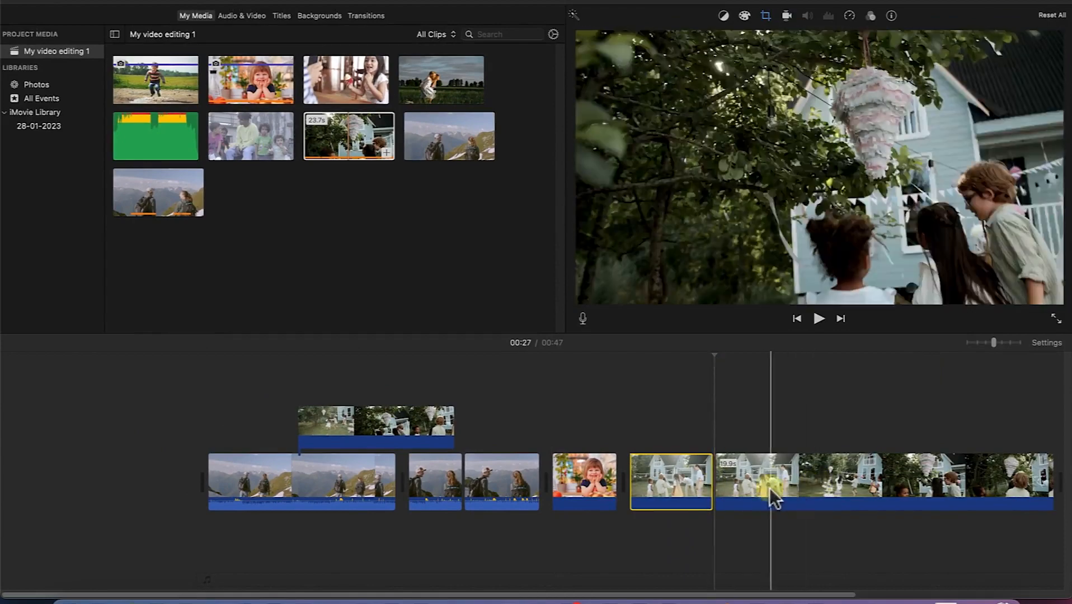
click(798, 477)
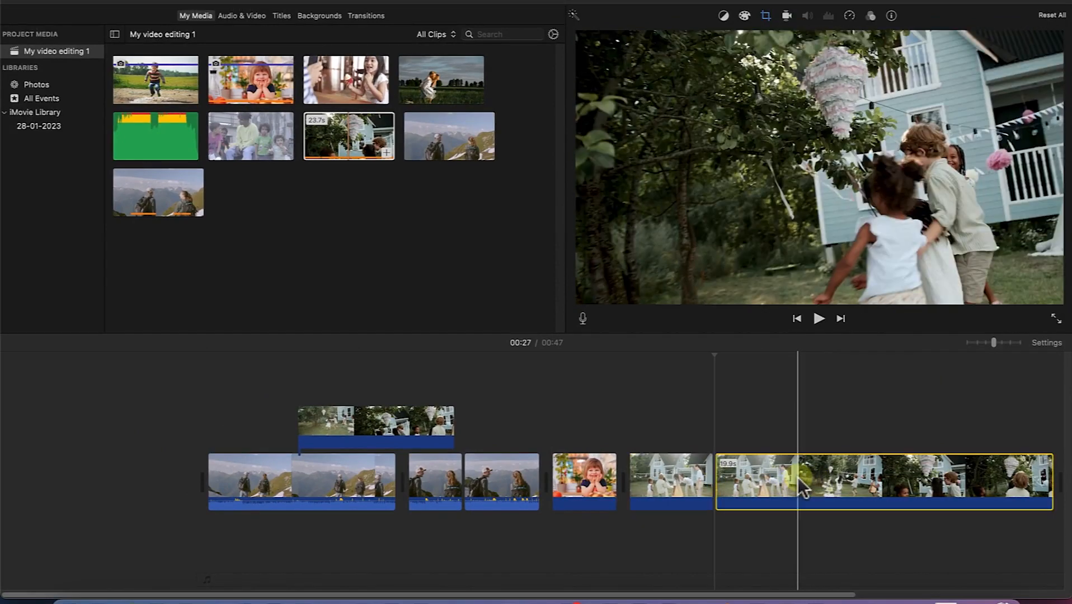
key(super+b)
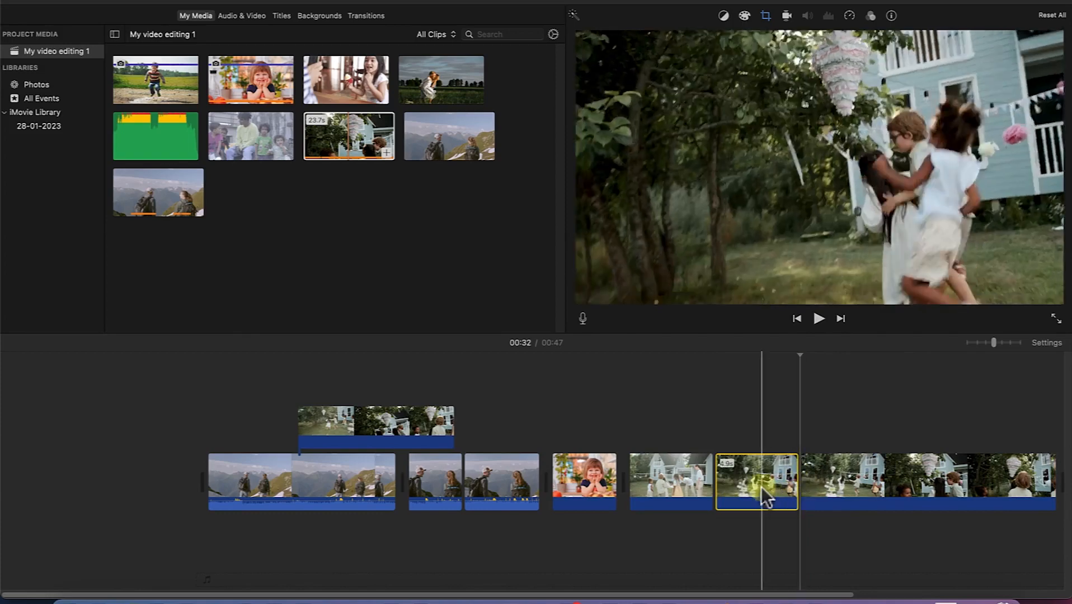
- Delete the middle segment of the garden party clip and undo the deletion
click(760, 483)
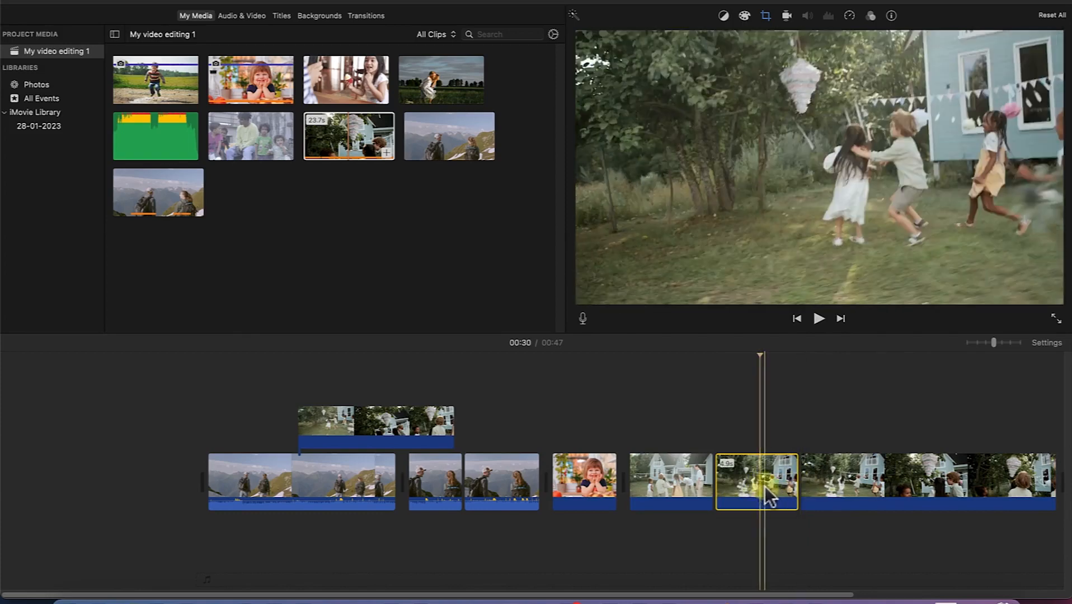
key(Delete)
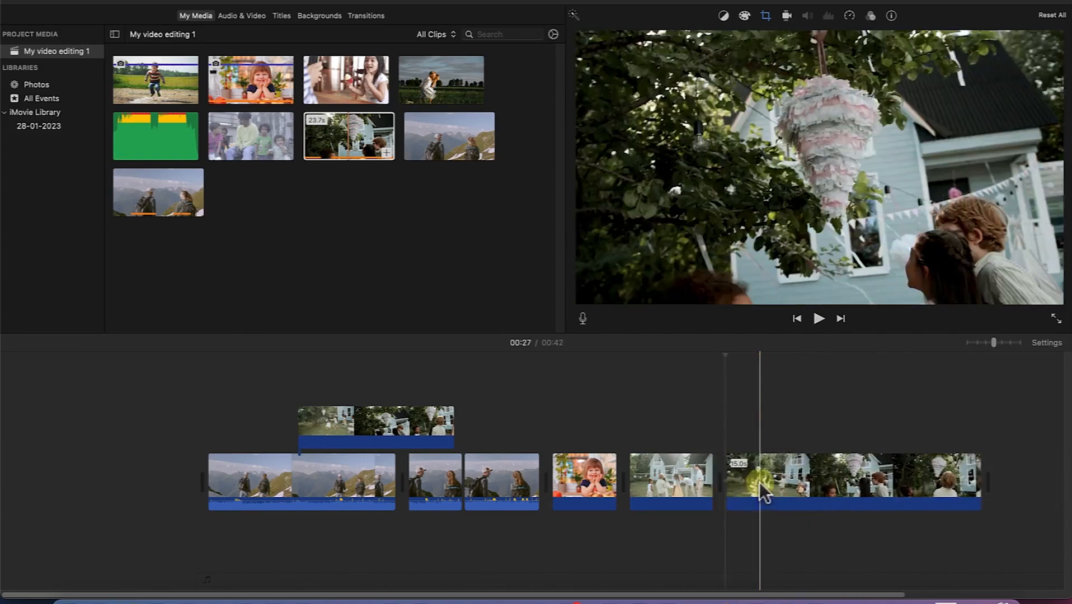
key(super+z)
- Rearrange the main-track clips, placing the long hiking segment directly after the smiling girl photo
drag(758, 481, 485, 482)
drag(334, 486, 659, 462)
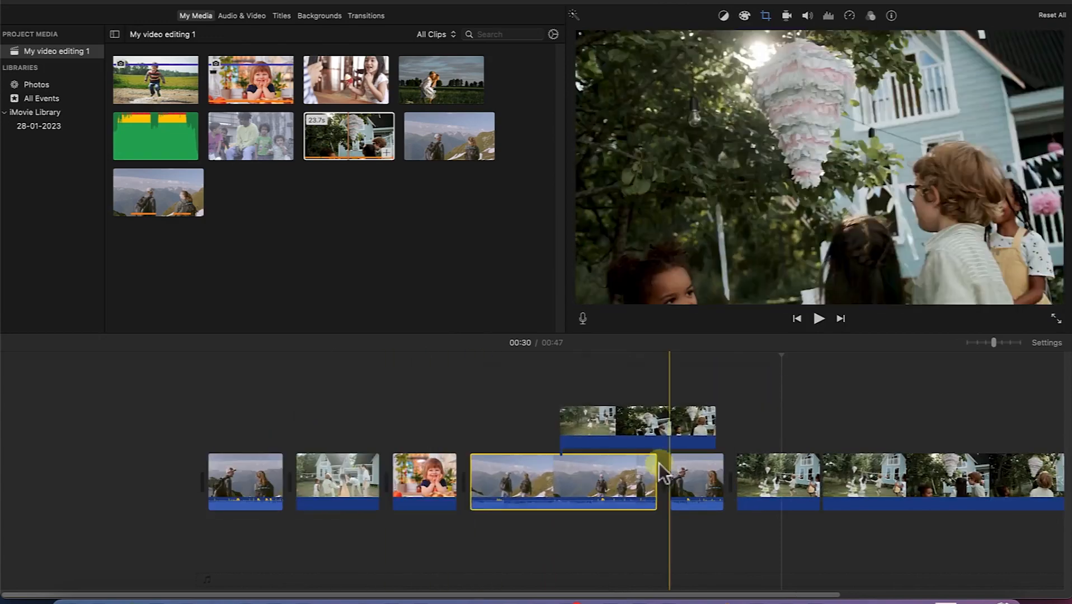
drag(1016, 552, 39, 480)
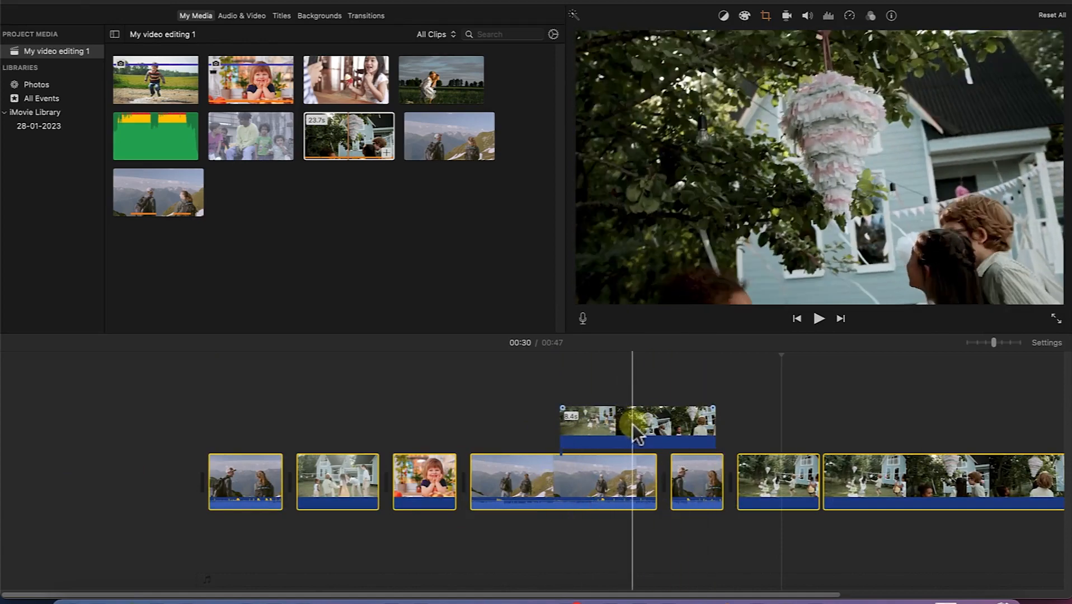
click(640, 424)
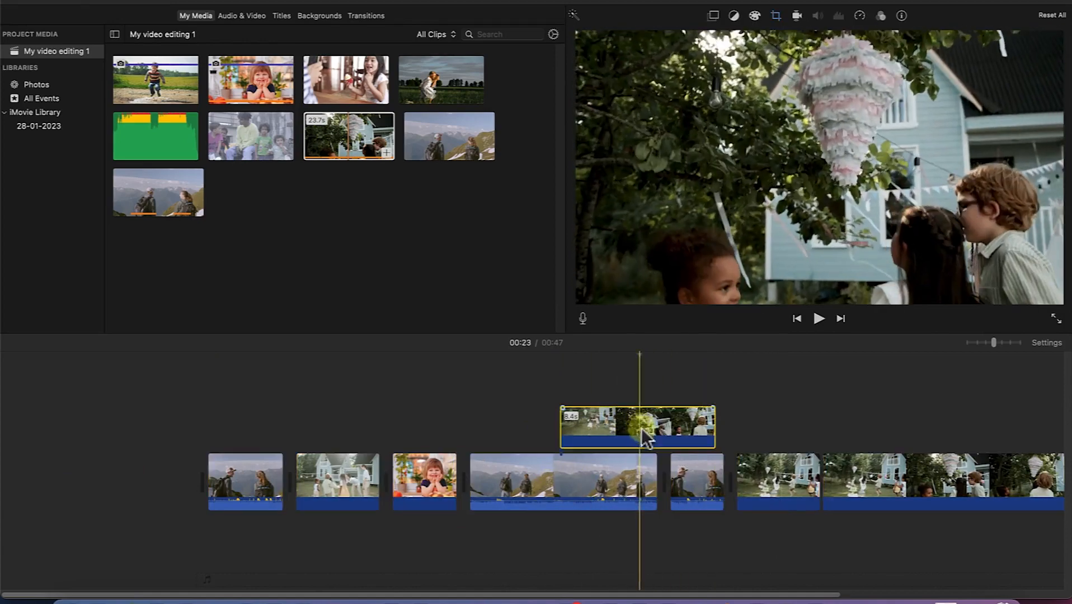
click(559, 480)
click(669, 418)
click(604, 485)
click(613, 418)
- Move the long hiking segment back to the start of the main track and the overlay clip above the first party segment and girl photo
click(617, 472)
drag(613, 473, 162, 467)
click(389, 421)
drag(394, 442, 552, 414)
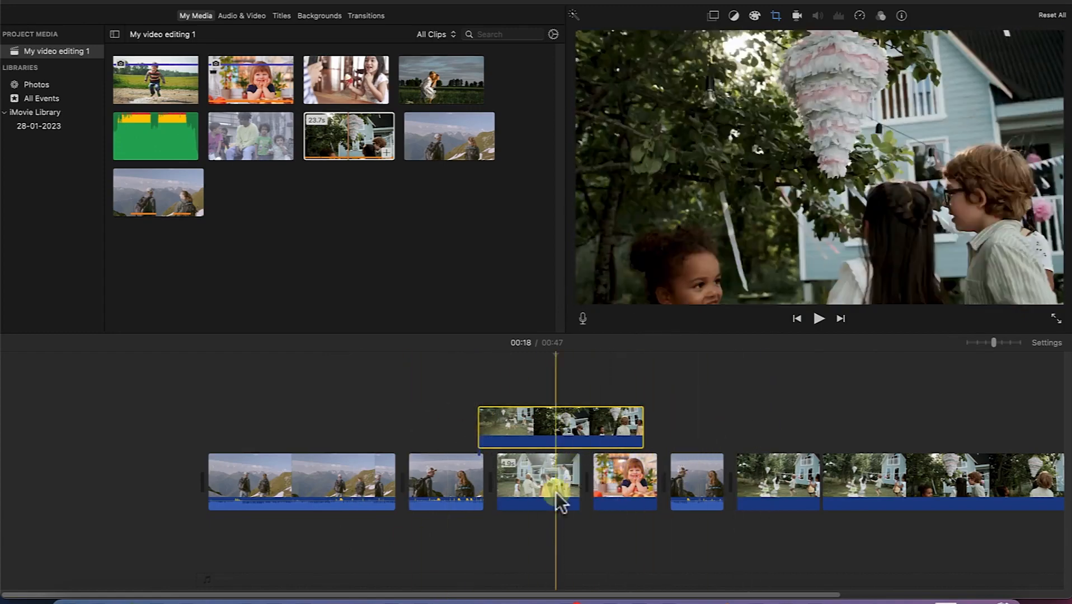
- Bring up the Show Clip Trimmer command for the second hiking segment and select the long opening hiking segment at 00:05
click(436, 487)
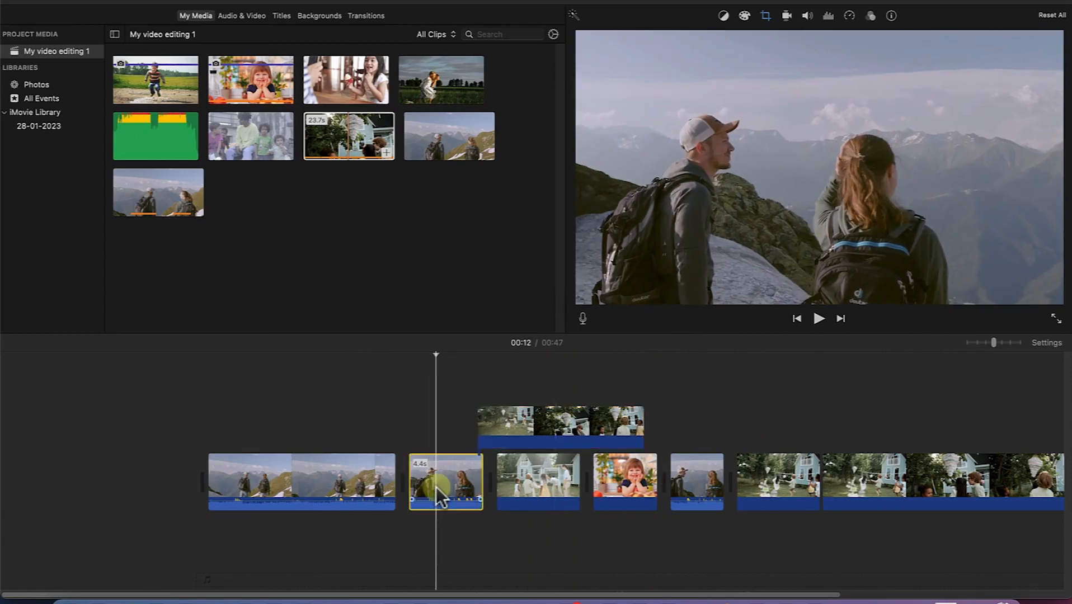
right_click(447, 474)
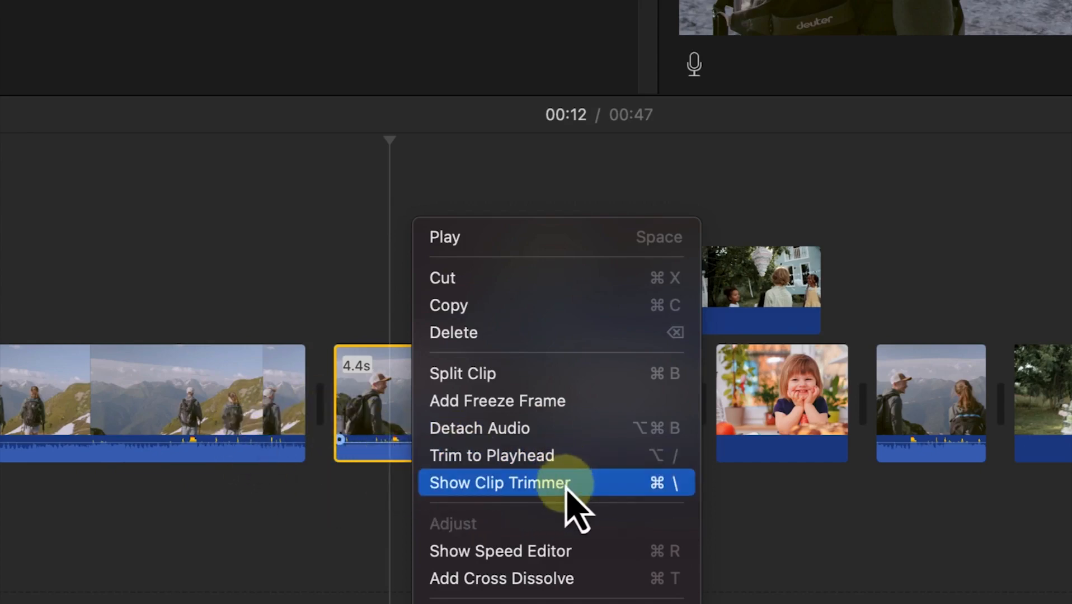
click(114, 408)
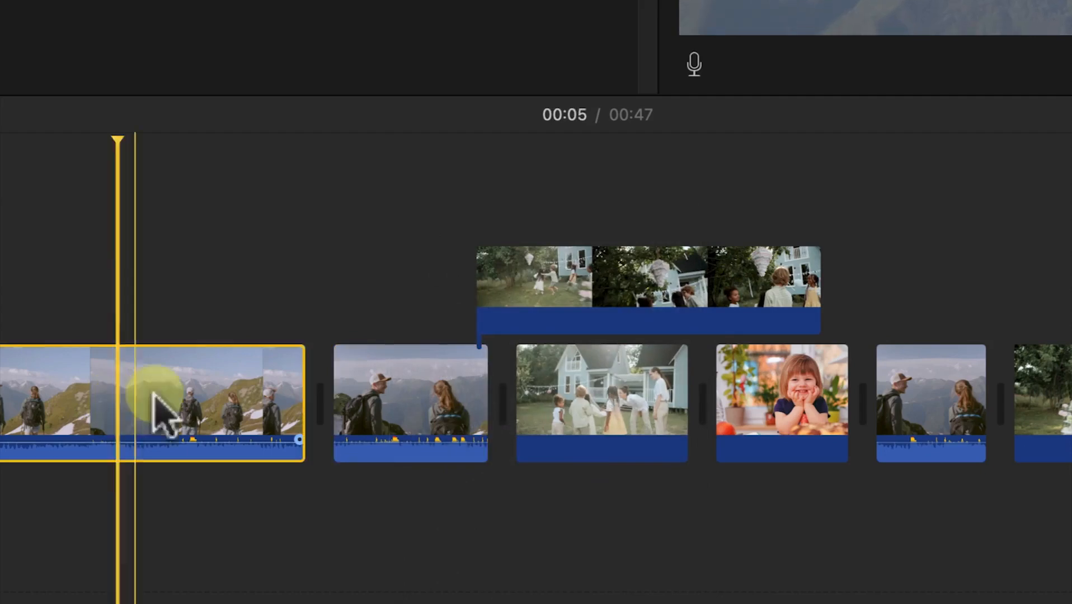